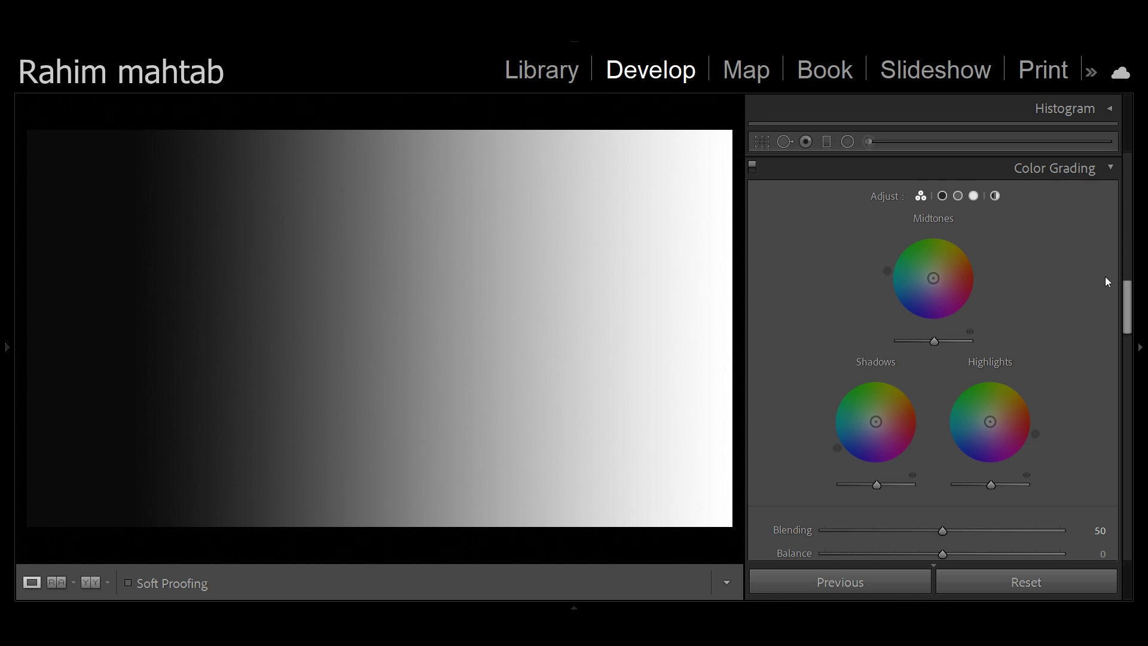
- Preview the Shadows, Midtones, Highlights and Global wheels one at a time, then return to the three-wheel view
drag(1127, 320, 1130, 296)
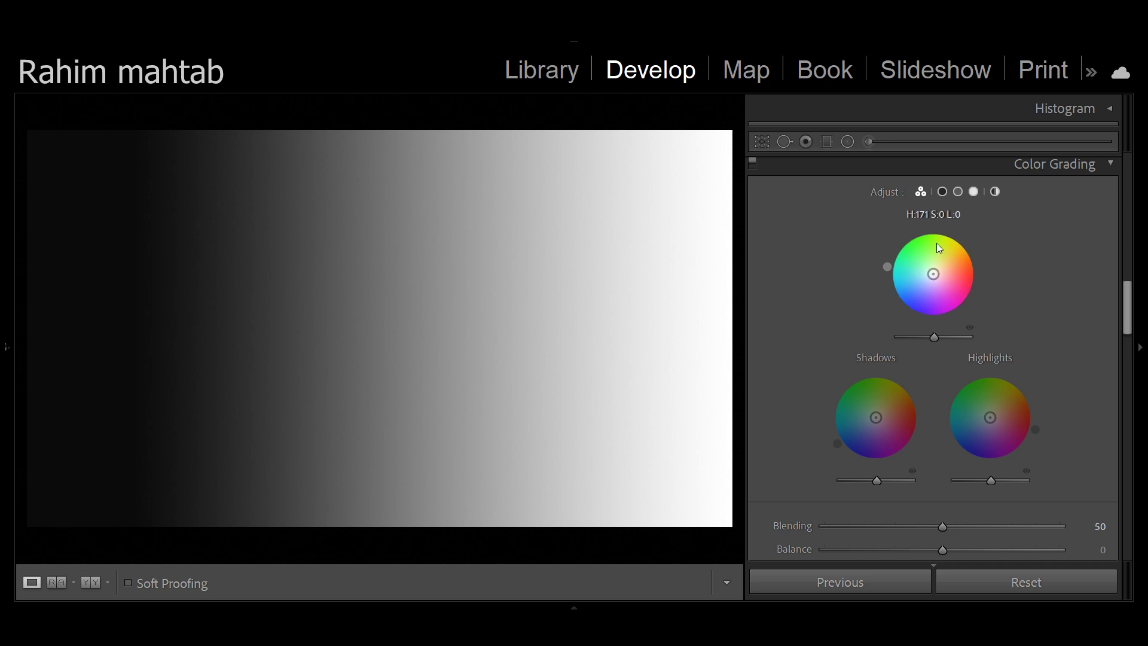
click(942, 192)
click(957, 192)
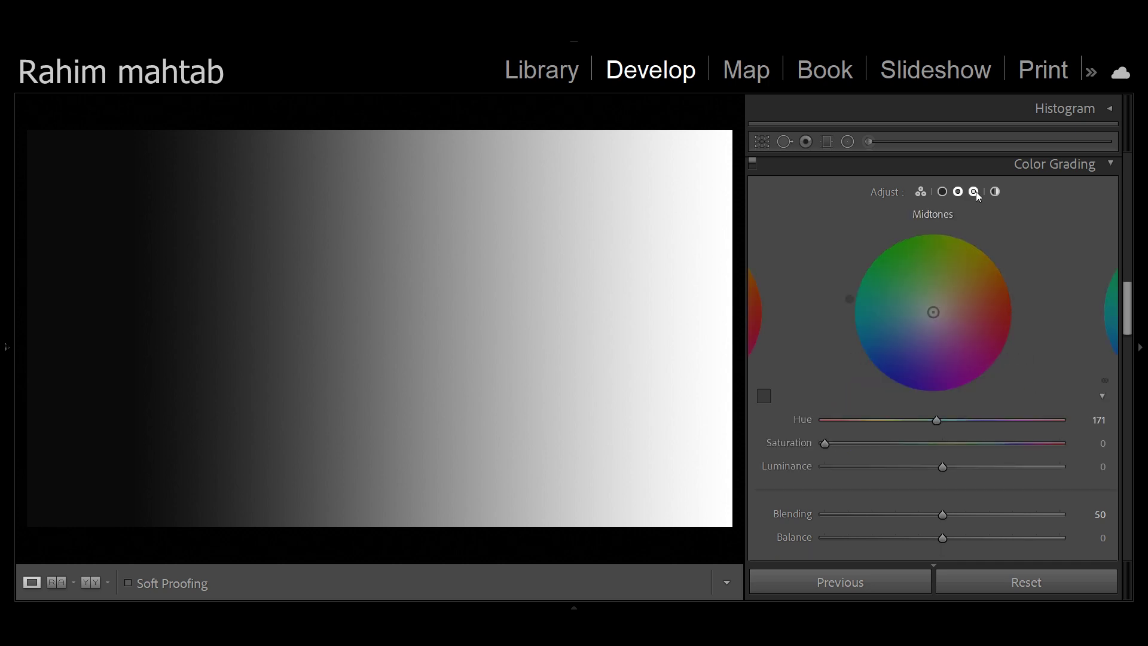
click(975, 192)
click(943, 191)
click(921, 192)
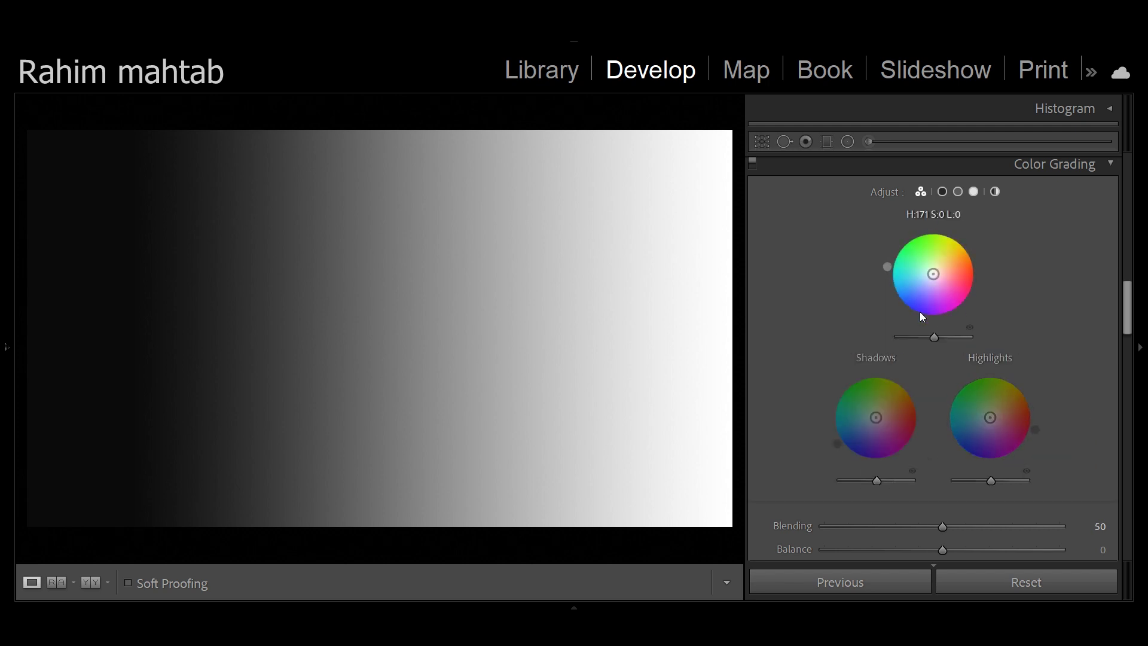
click(995, 191)
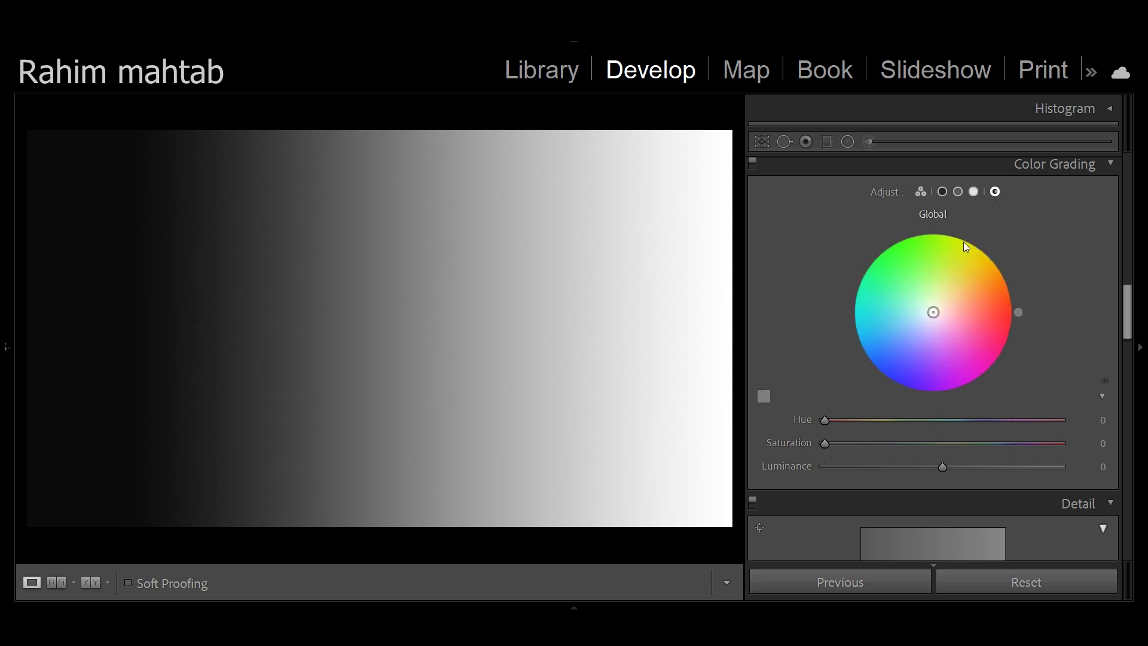
click(921, 192)
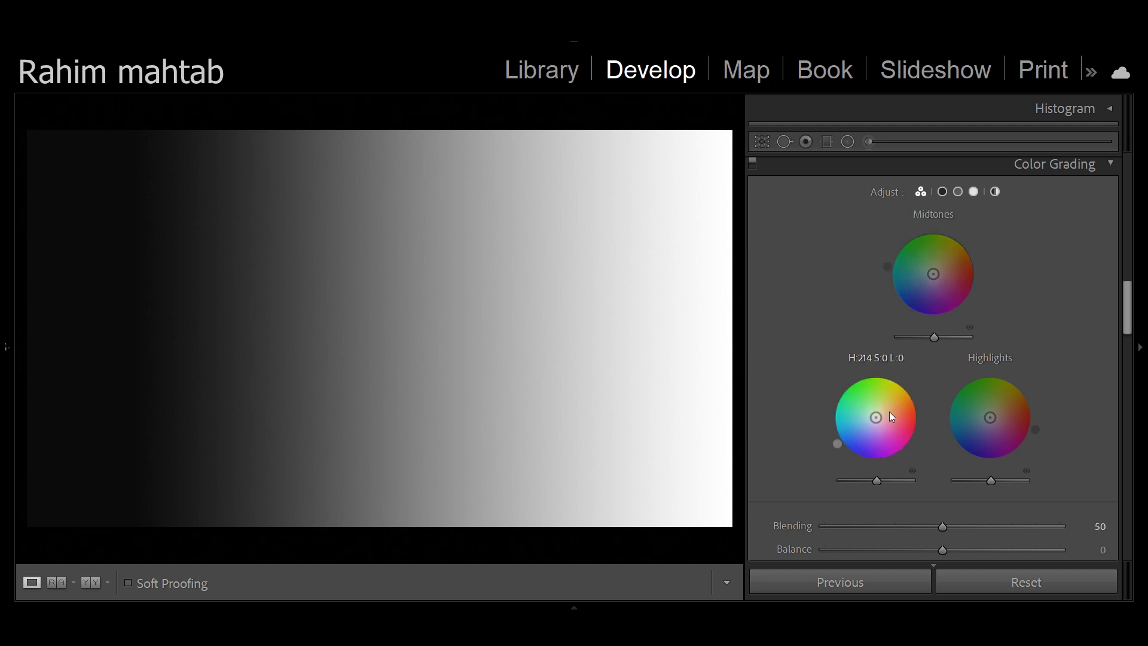
- Tint the gradient's shadows purple-magenta, midtones teal and highlights yellow-green, then shift Balance to +98
drag(876, 417, 886, 435)
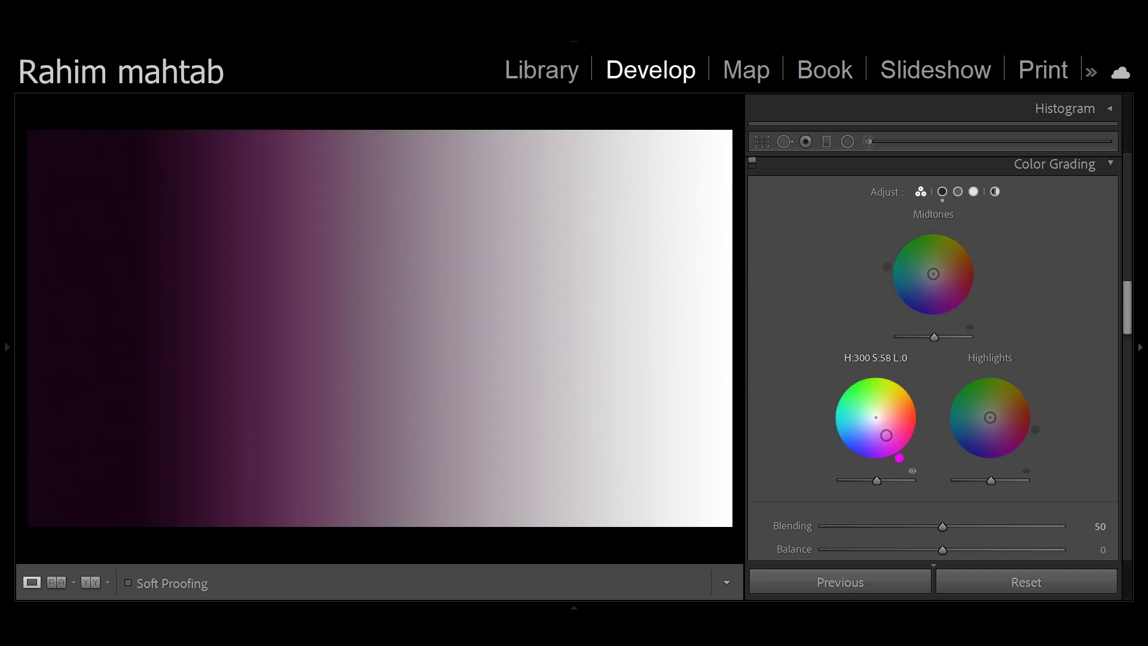
mouse_move(926, 282)
mouse_down()
mouse_move(931, 271)
mouse_move(913, 273)
mouse_up()
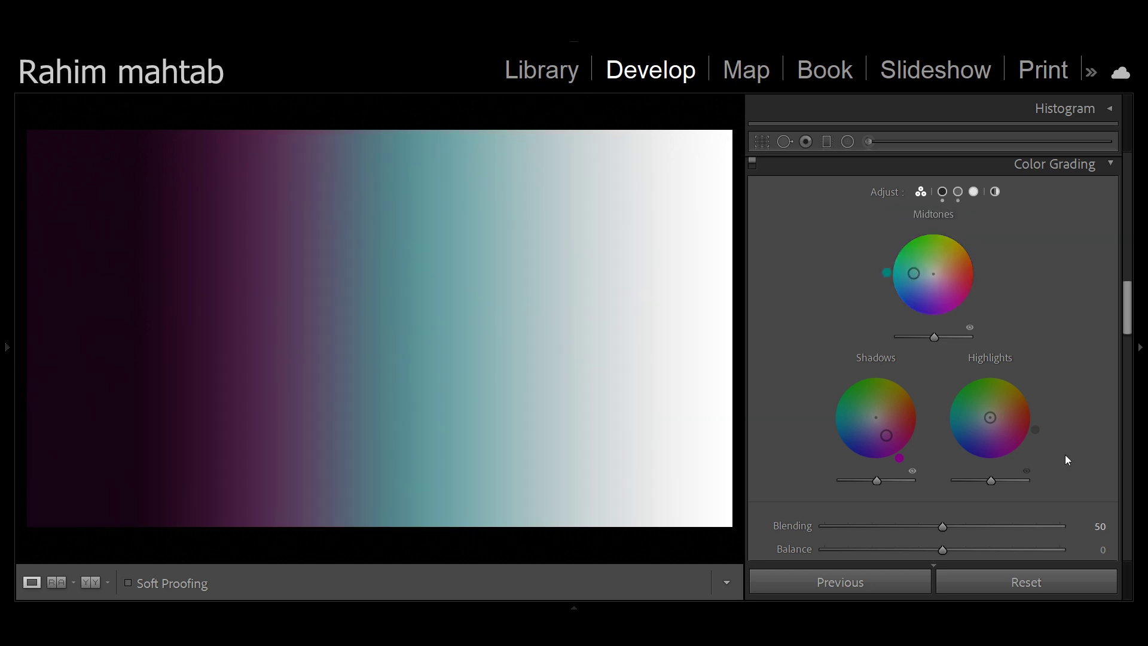
drag(990, 417, 996, 385)
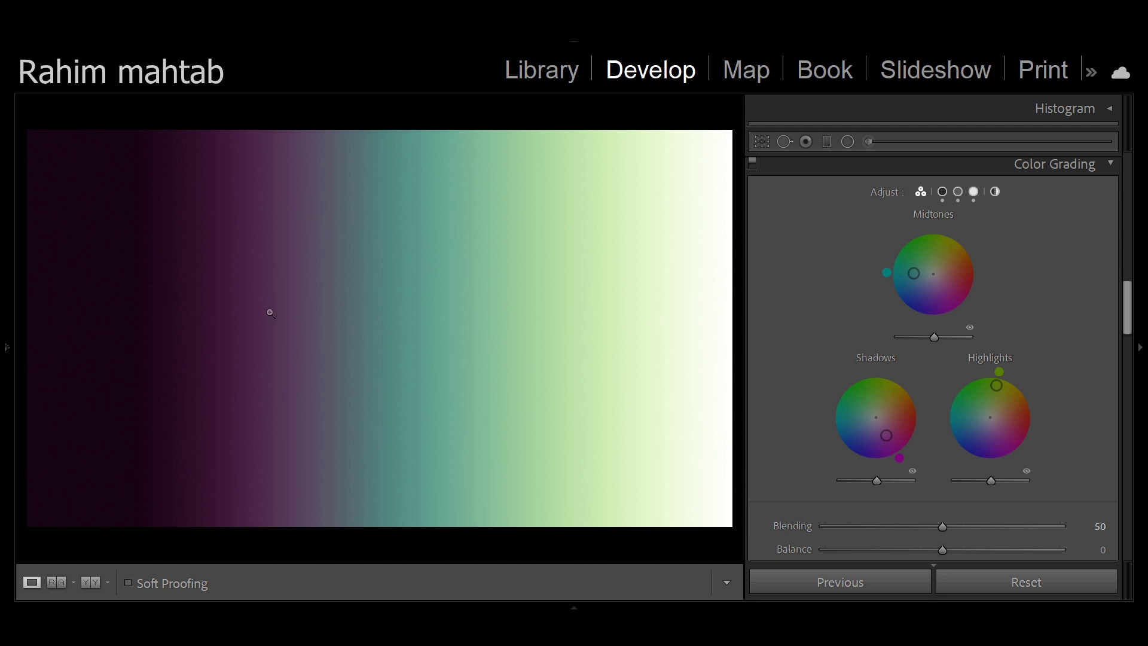
mouse_move(48, 237)
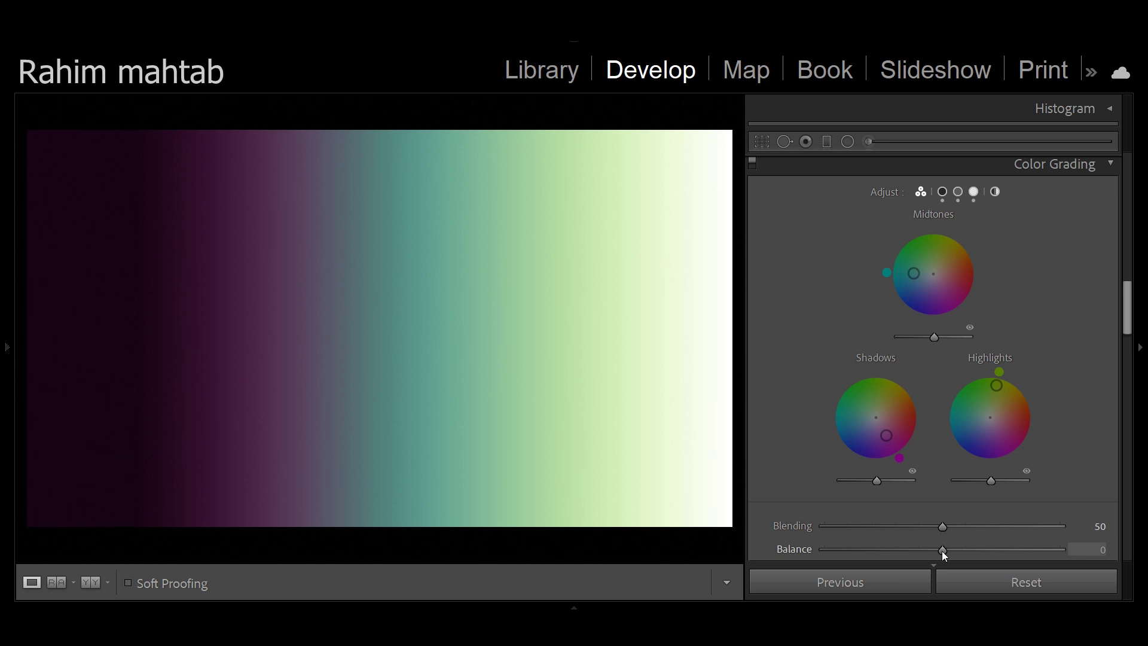
drag(942, 551, 818, 558)
- Sweep Balance toward both extremes, set it to exactly 0, and lower Blending to 0
drag(824, 550, 1057, 549)
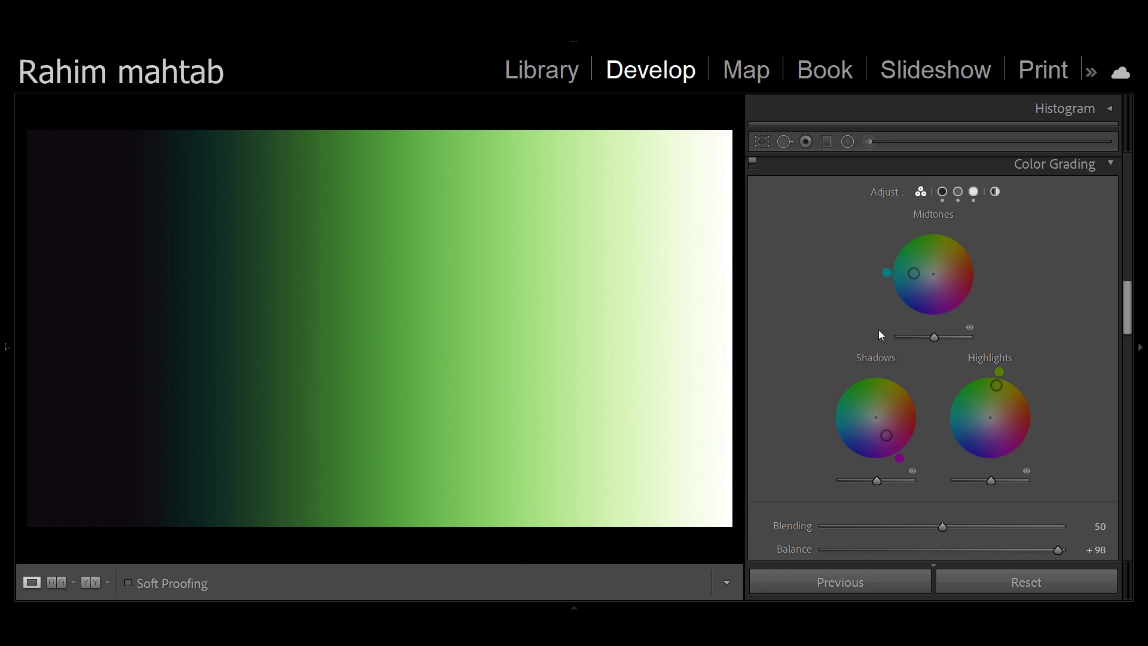
drag(1056, 548, 943, 547)
click(1094, 549)
text(0)
key(Return)
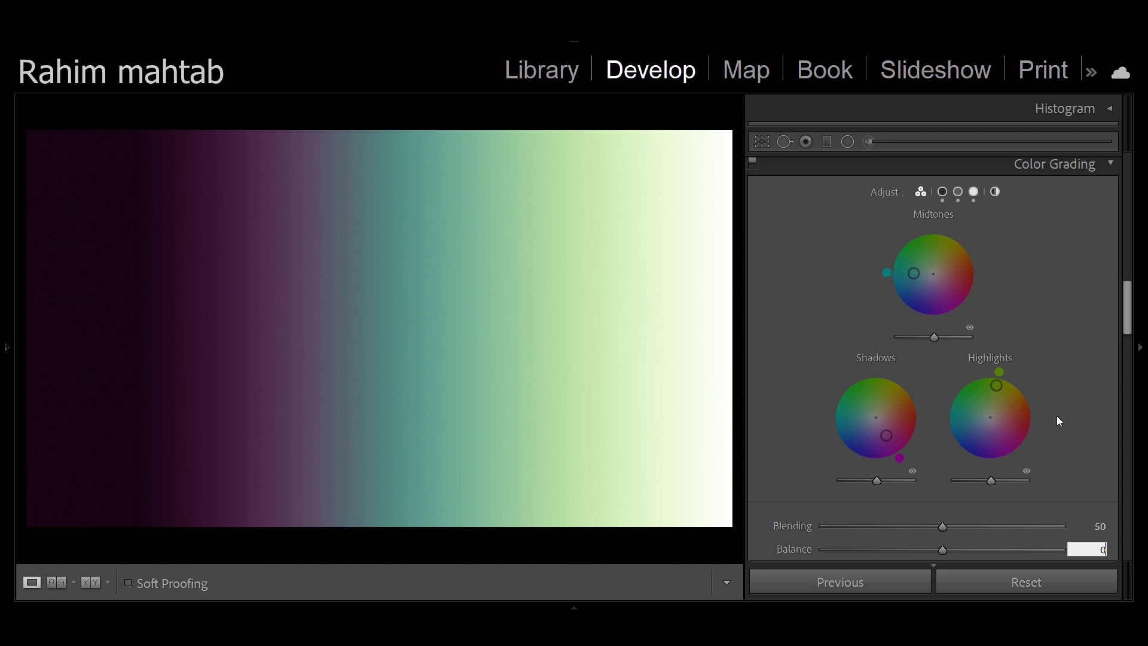
click(943, 527)
drag(942, 527, 818, 531)
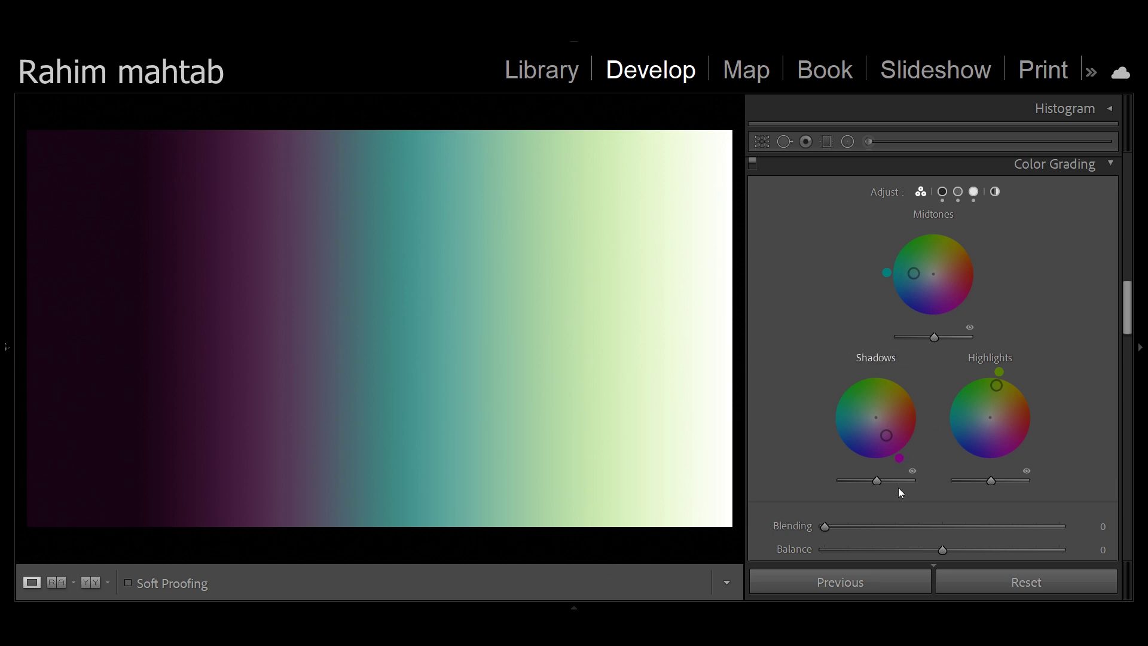
- Raise Blending, recolor the highlights peach-orange, then try Blending at 100 and settle it at 49
drag(825, 525, 946, 531)
drag(996, 385, 1017, 399)
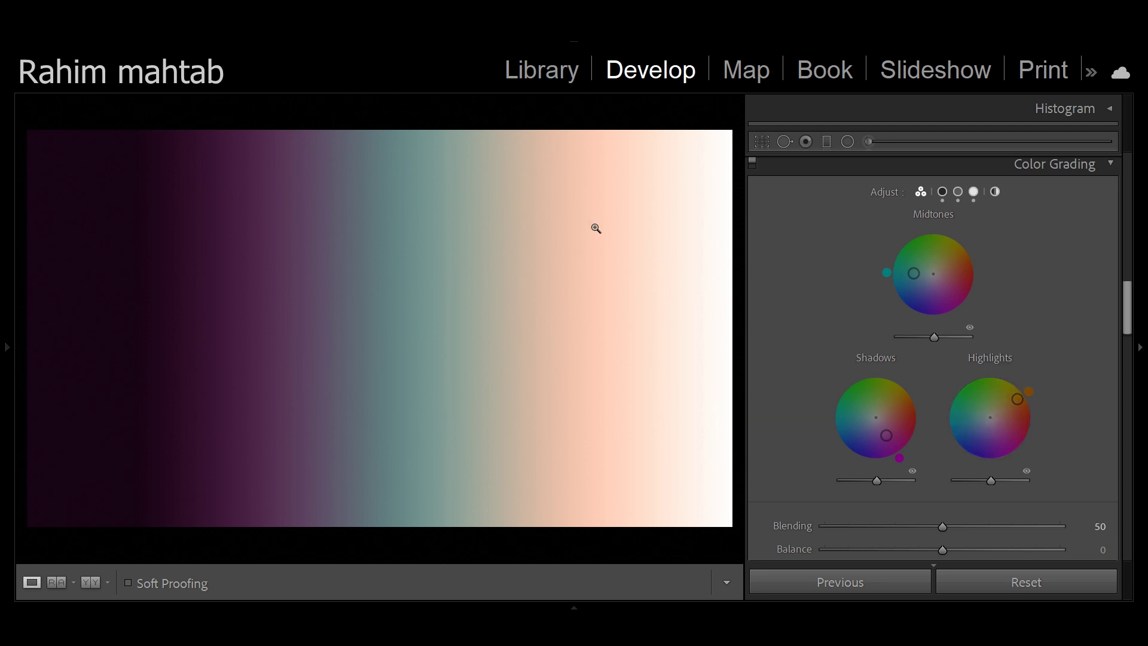
drag(946, 526, 1057, 530)
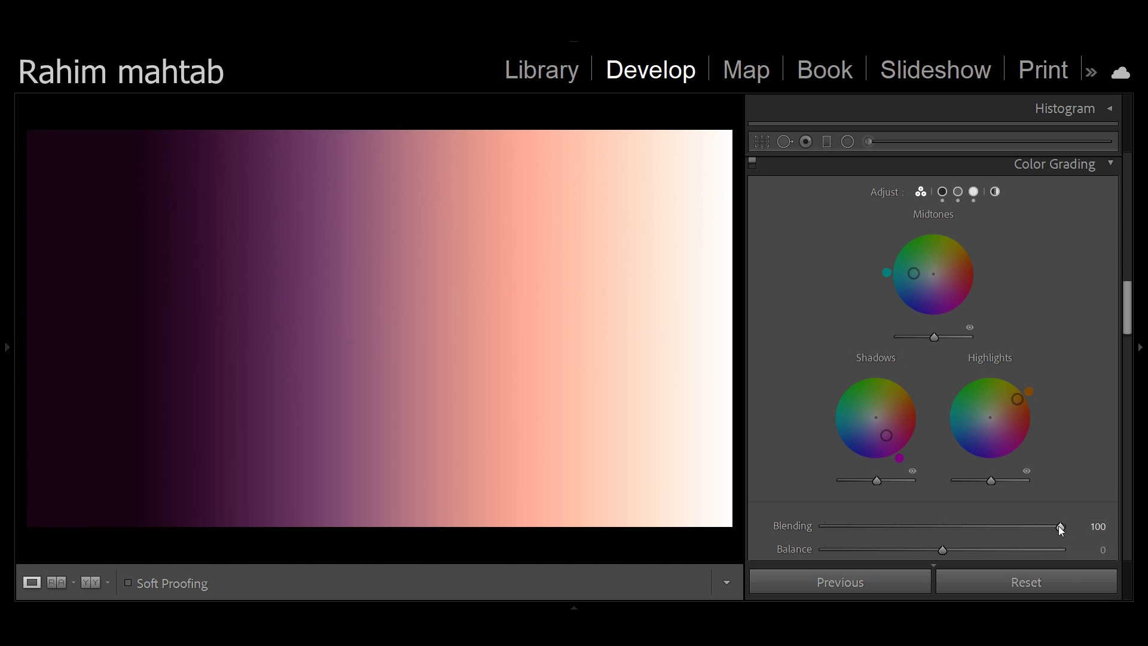
drag(1060, 530, 939, 526)
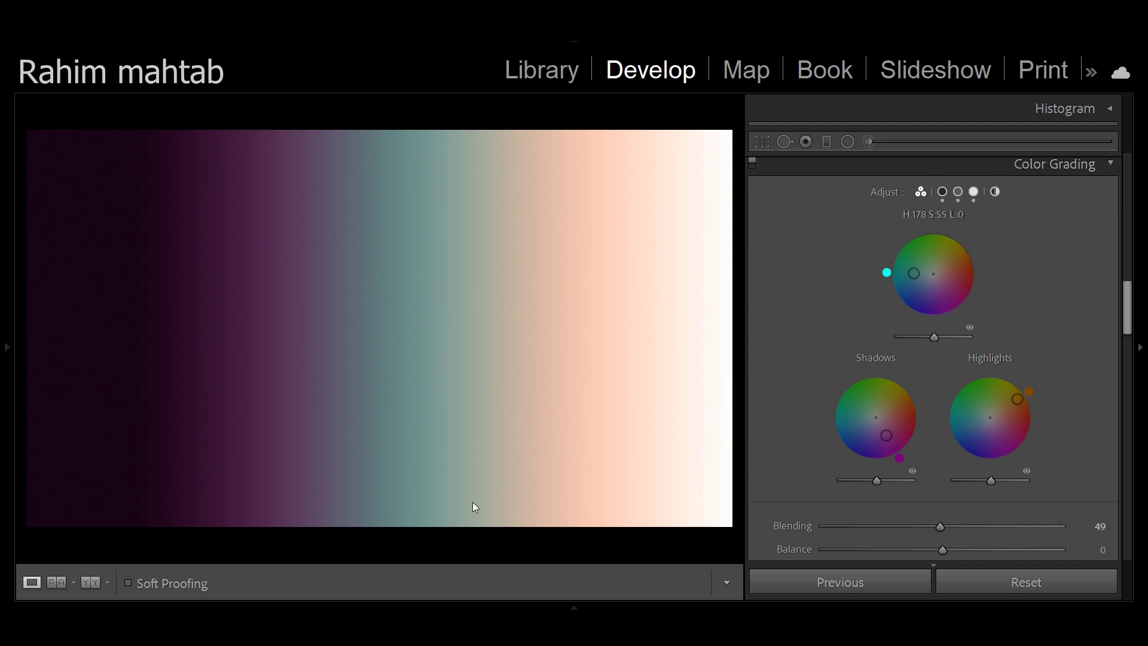
mouse_move(591, 604)
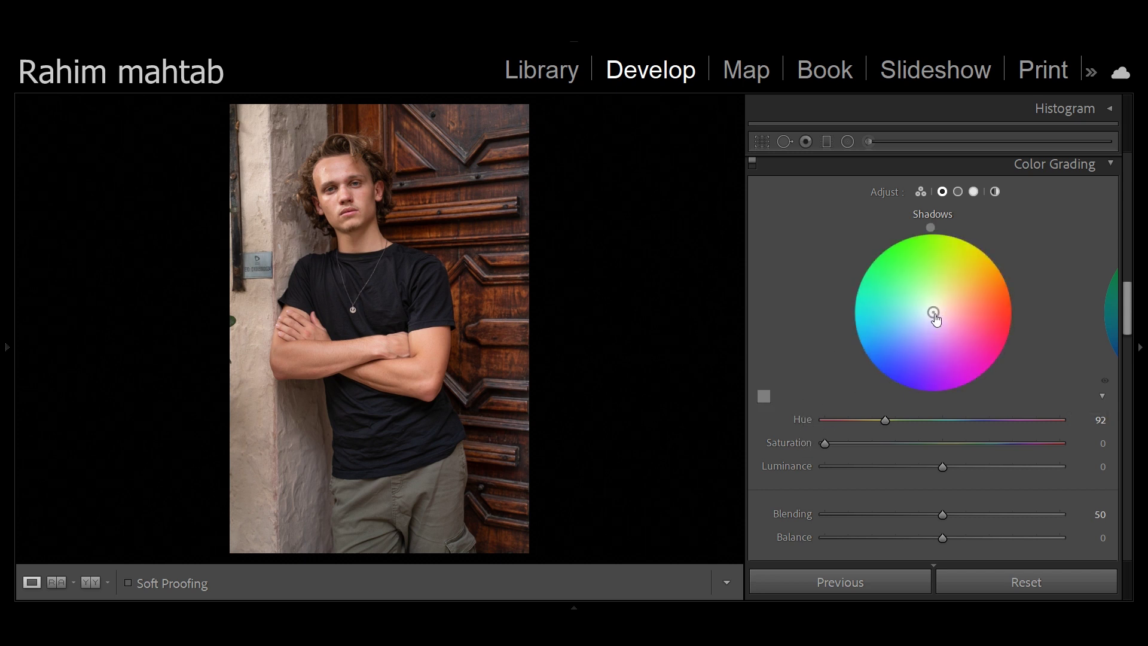
- Tint the portrait's shadows muted blue: Hue 210, Saturation 41, Luminance −5
mouse_move(935, 315)
mouse_down()
mouse_move(910, 353)
mouse_move(905, 377)
mouse_move(918, 381)
mouse_move(899, 379)
mouse_move(934, 314)
mouse_up()
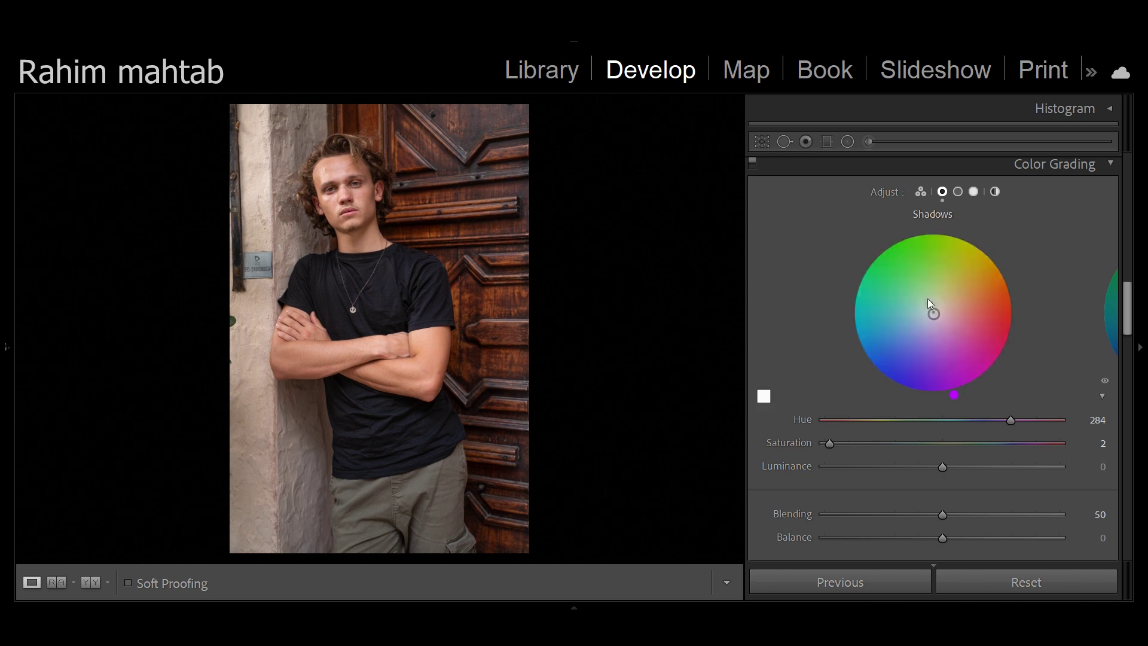
drag(934, 314, 919, 348)
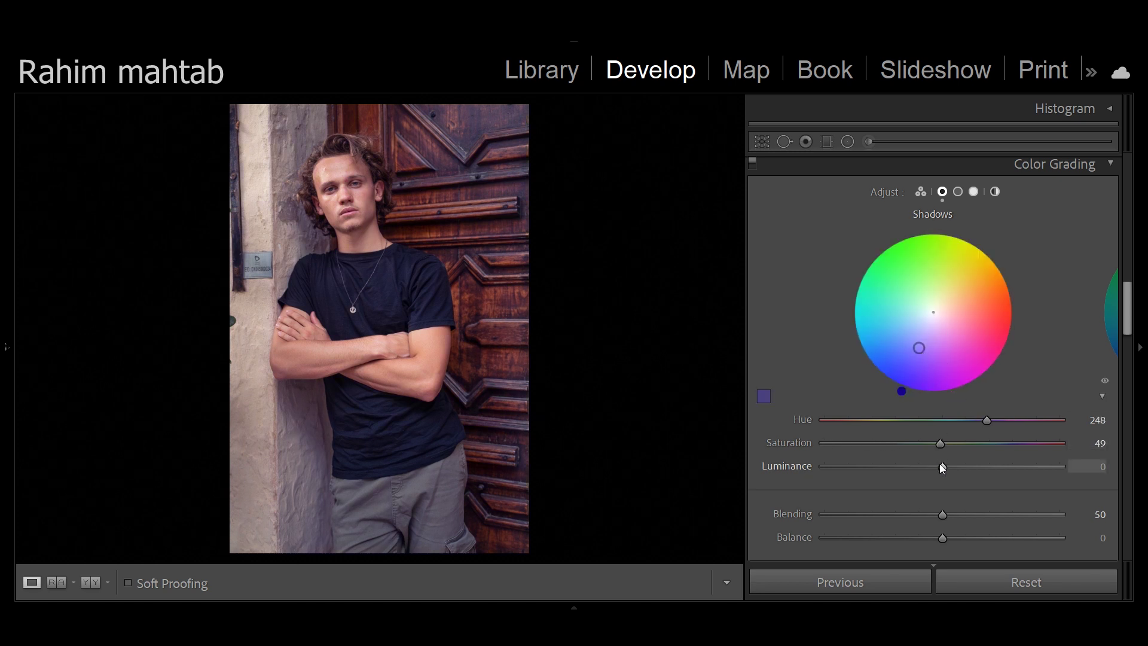
drag(938, 464, 861, 469)
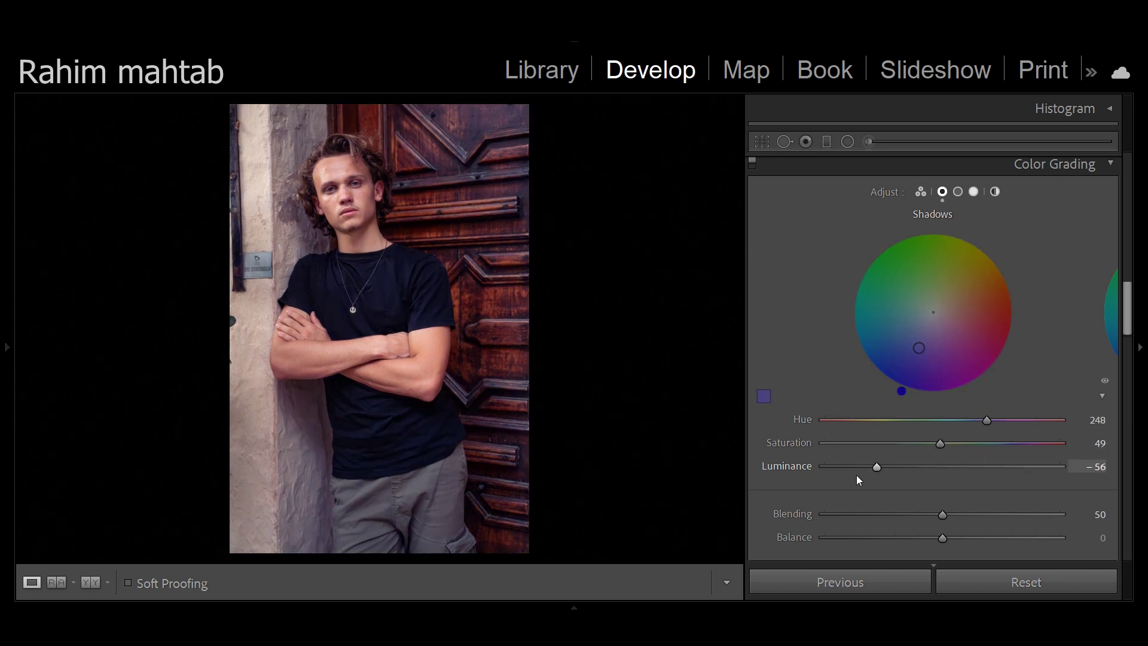
double_click(779, 464)
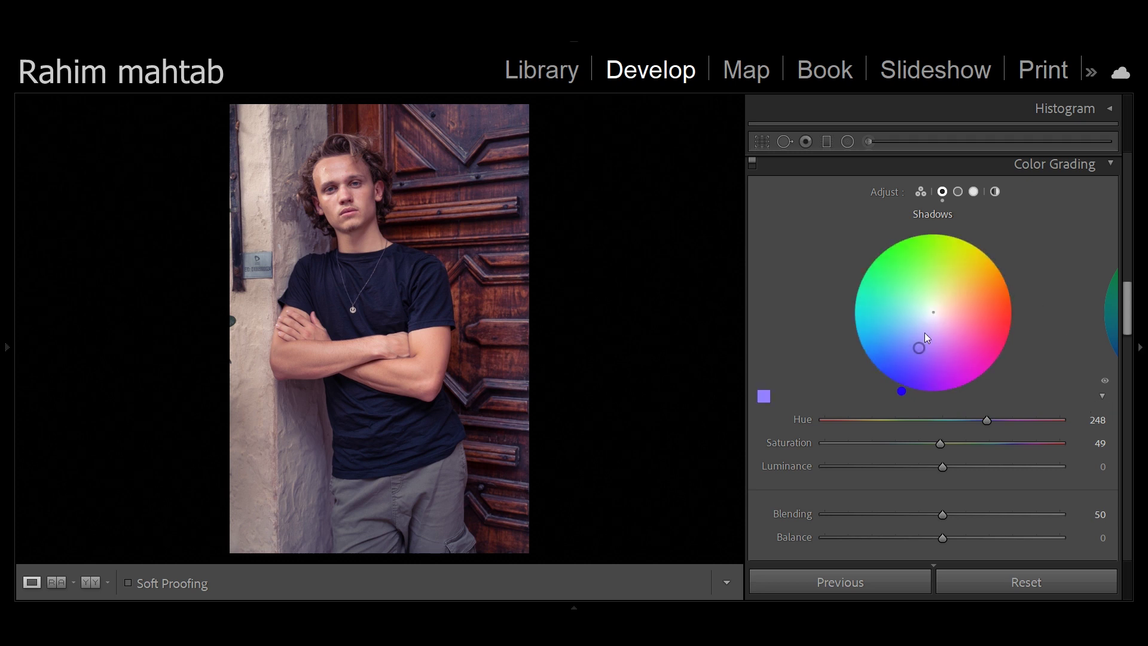
mouse_move(987, 420)
mouse_down()
mouse_move(953, 424)
mouse_move(962, 421)
mouse_up()
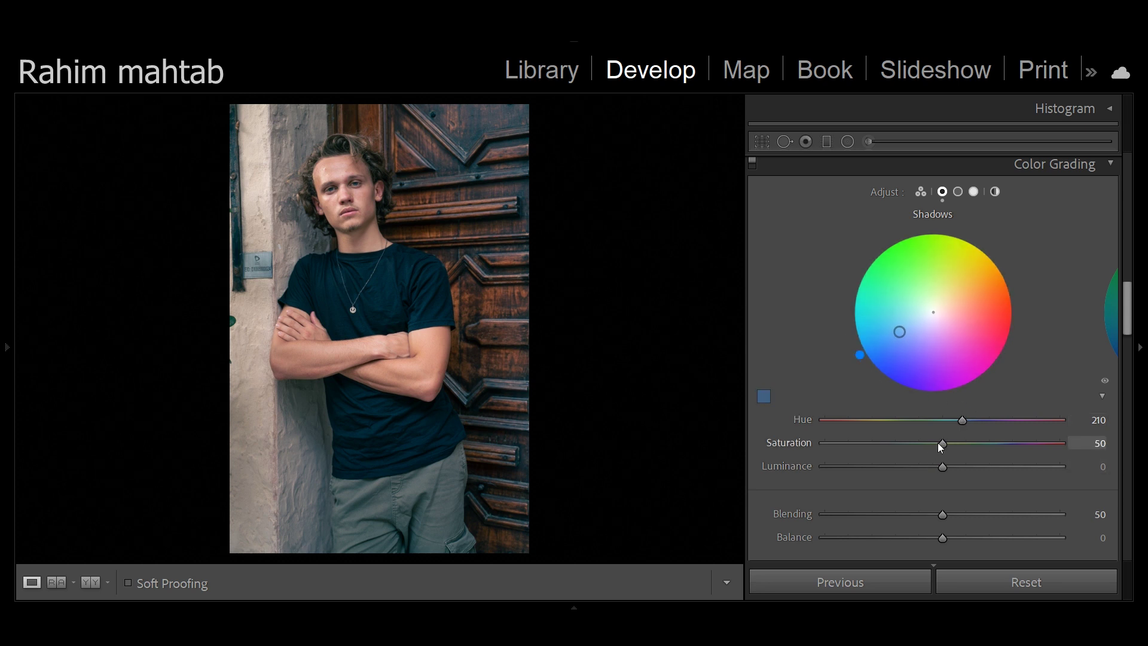
mouse_move(939, 442)
mouse_down()
mouse_move(921, 443)
mouse_move(937, 463)
mouse_up()
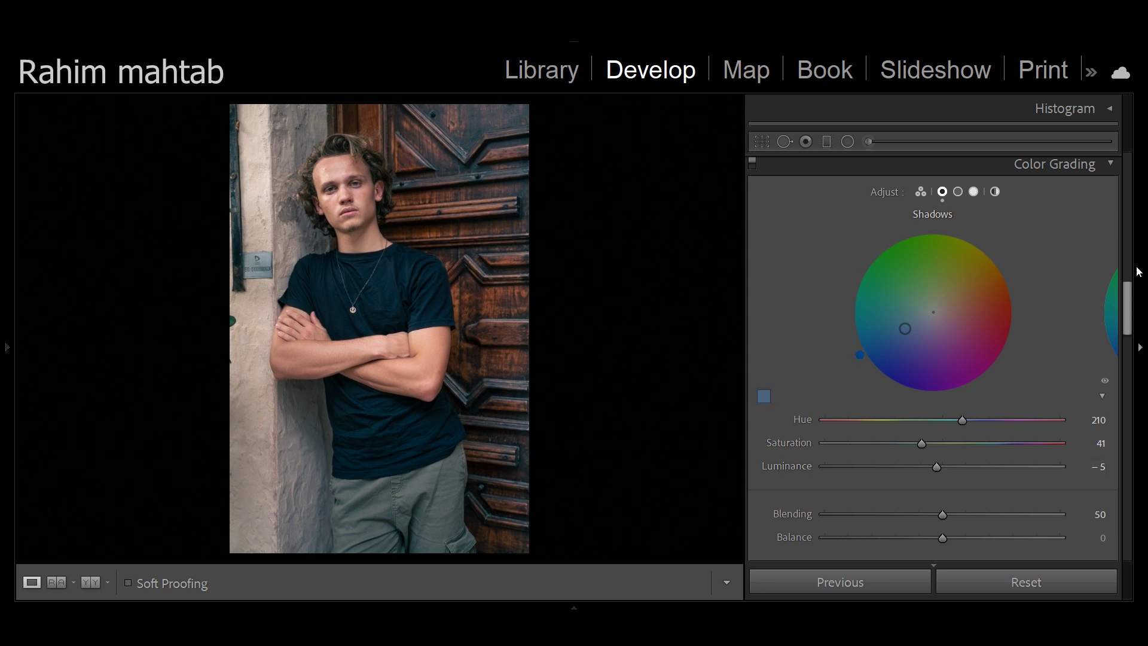
click(958, 191)
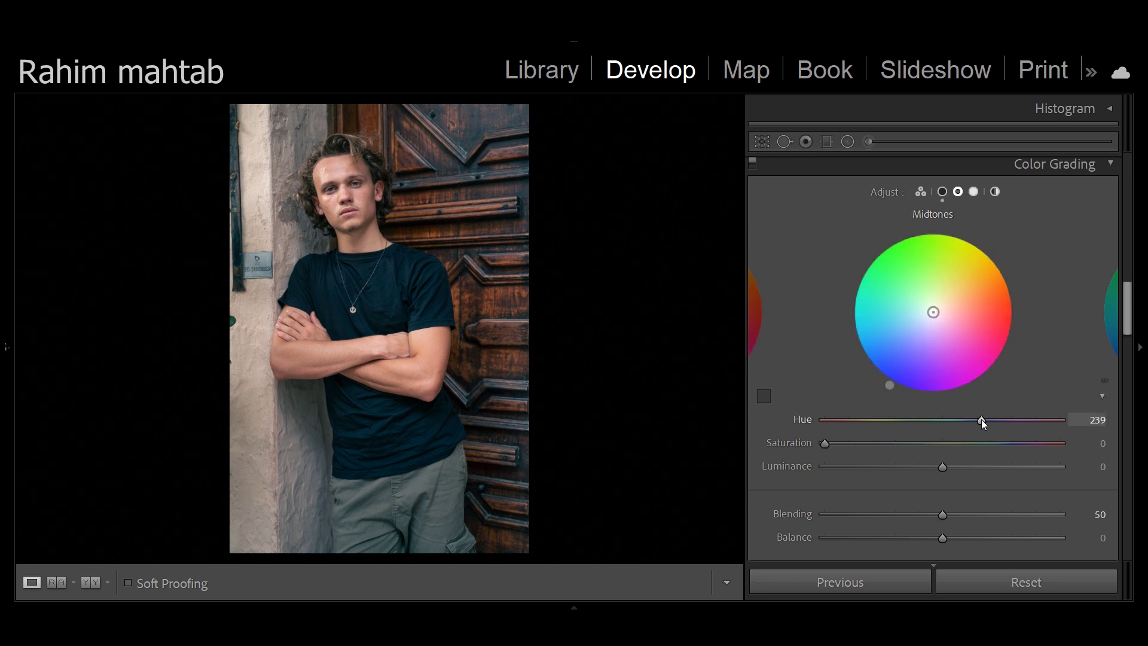
- Give the portrait's midtones a dark yellow tint: Hue 53, Saturation 39, Luminance −42
drag(982, 420, 894, 464)
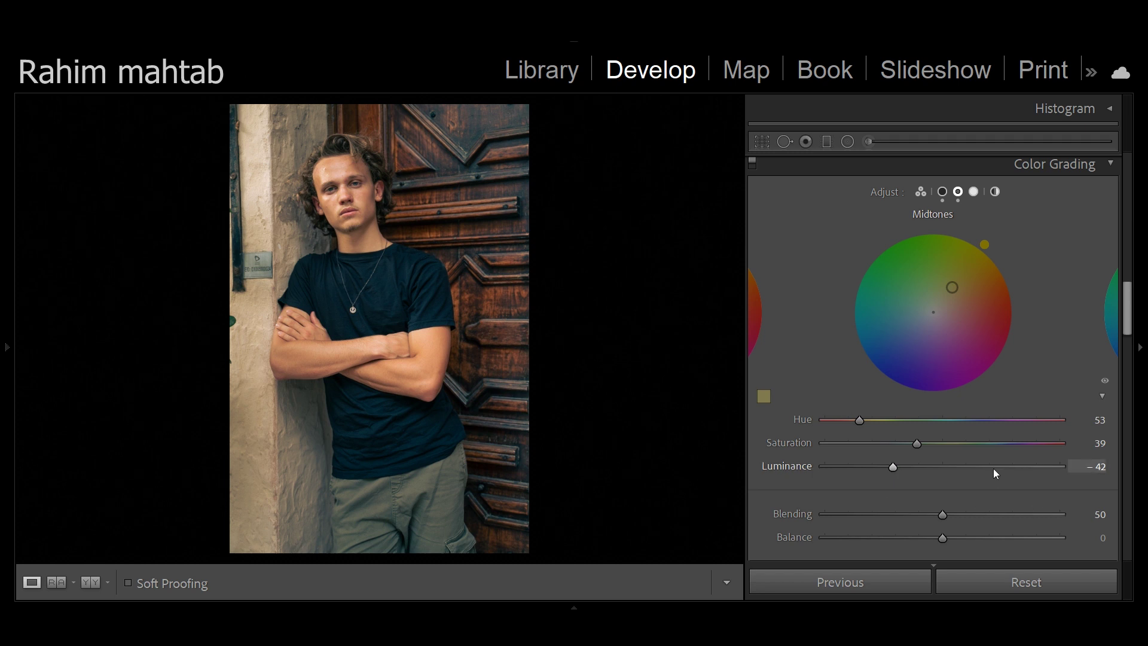
click(974, 192)
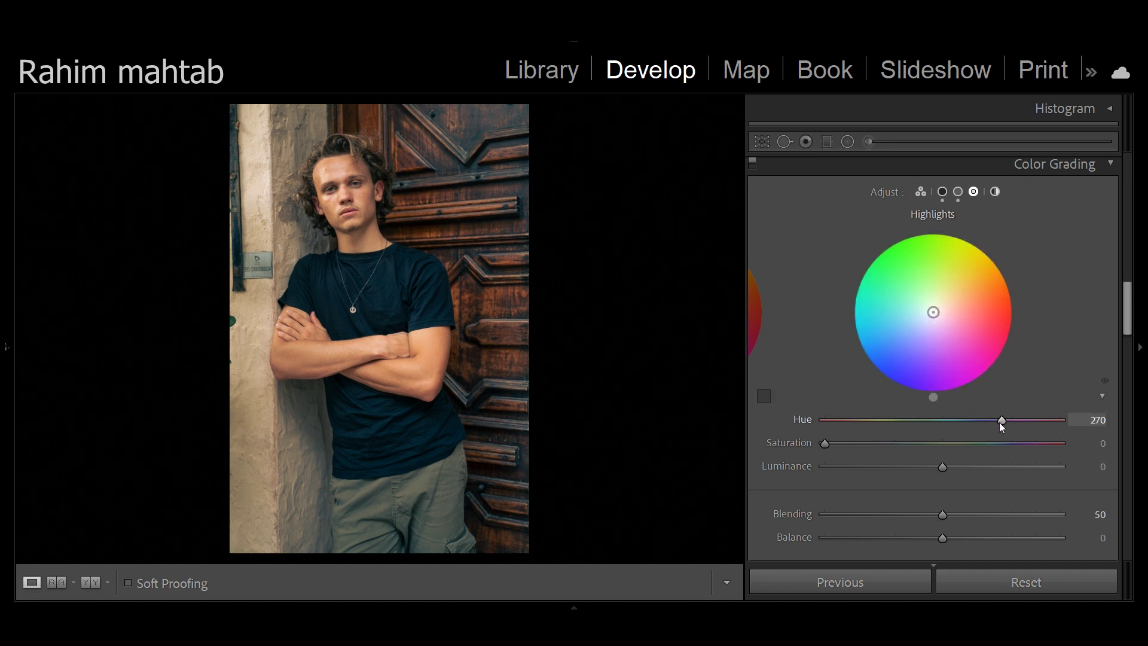
- Tint the portrait's highlights green (Hue 143, Saturation 30, Luminance +33) and compare with the grade off
mouse_move(1001, 422)
mouse_down()
mouse_move(902, 421)
mouse_move(919, 422)
mouse_up()
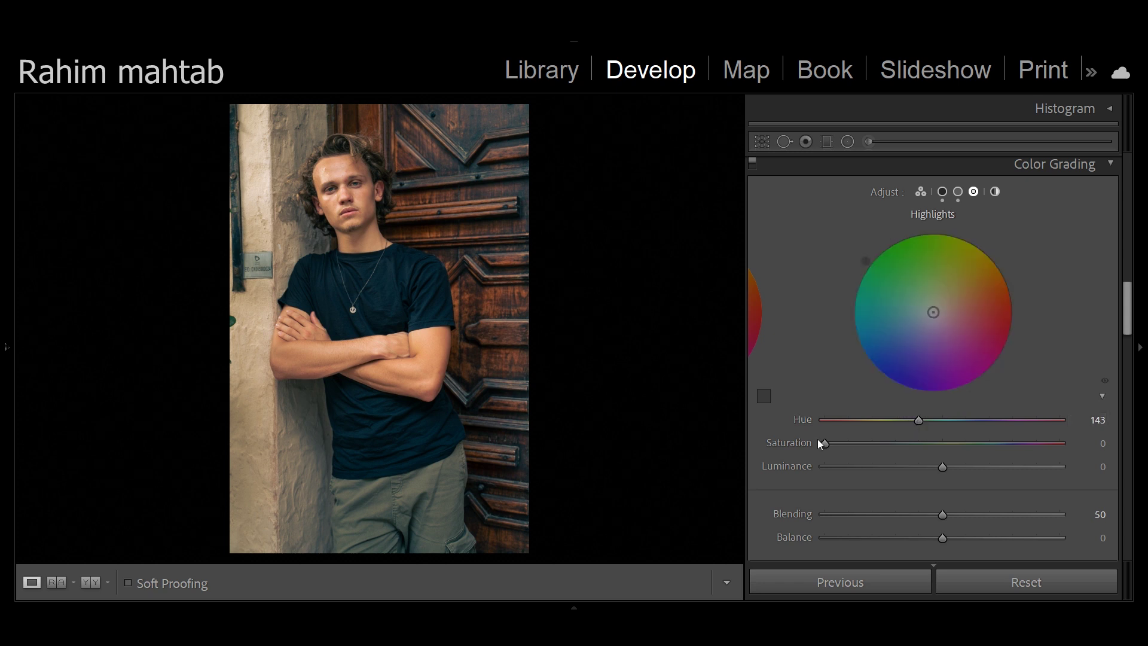
mouse_move(825, 443)
mouse_down()
mouse_move(895, 442)
mouse_move(981, 466)
mouse_up()
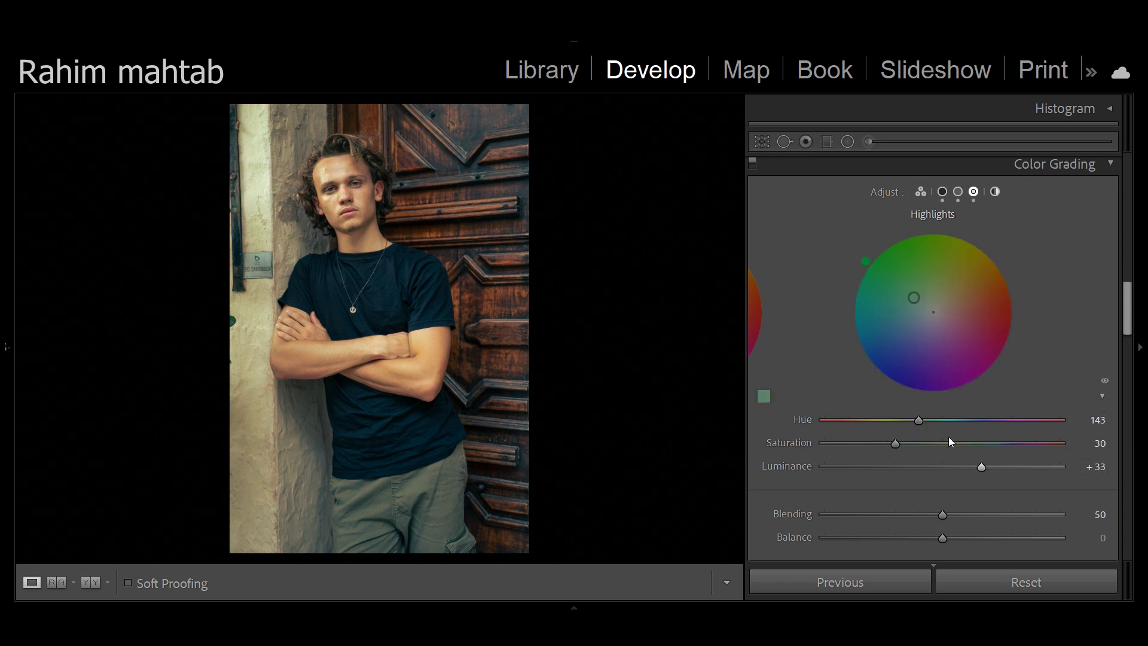
click(752, 163)
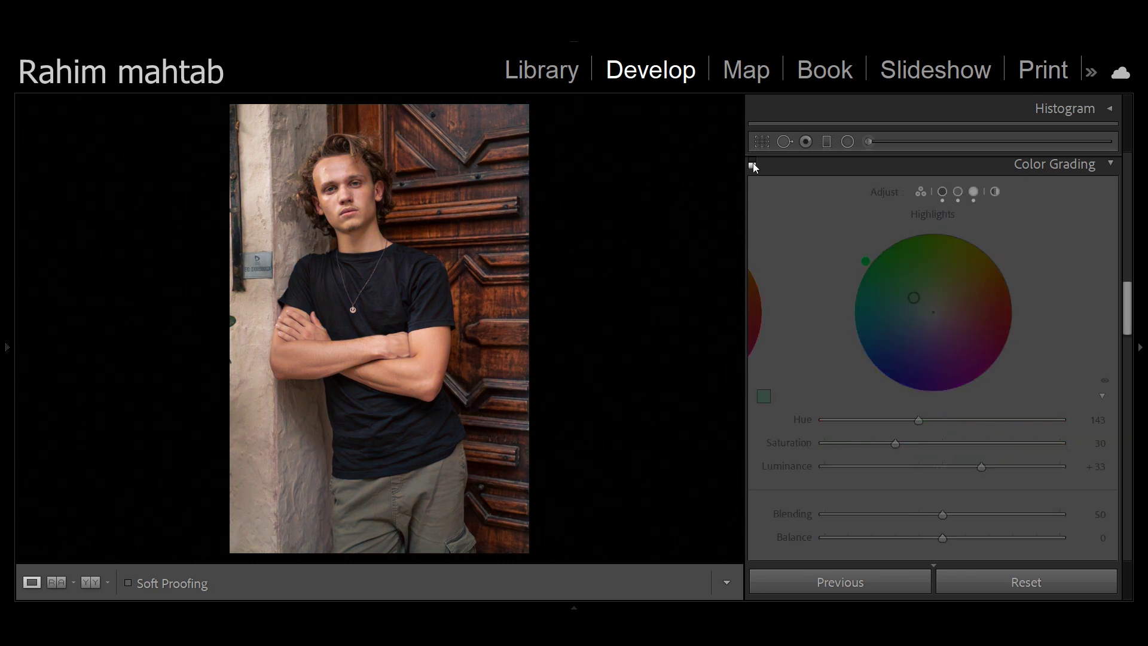
click(752, 163)
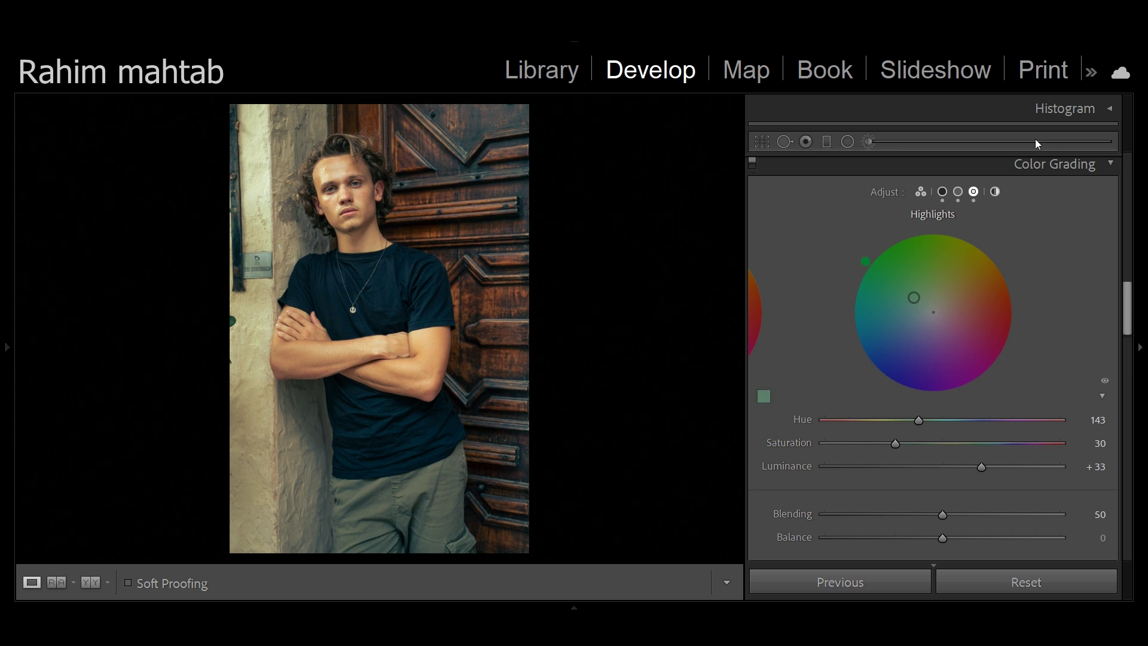
- Try a whole-photo tint on the Global wheel, then toggle the grade off and on for a before/after
click(995, 193)
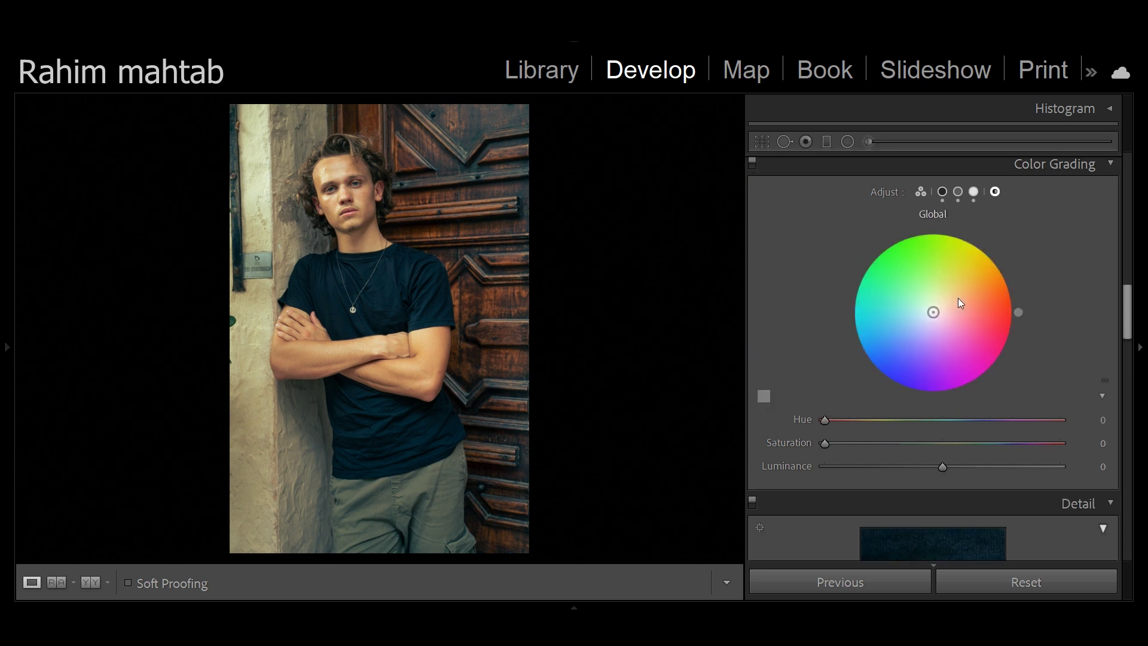
mouse_move(933, 312)
mouse_down()
mouse_move(956, 317)
mouse_move(907, 311)
mouse_move(948, 293)
mouse_move(933, 312)
mouse_up()
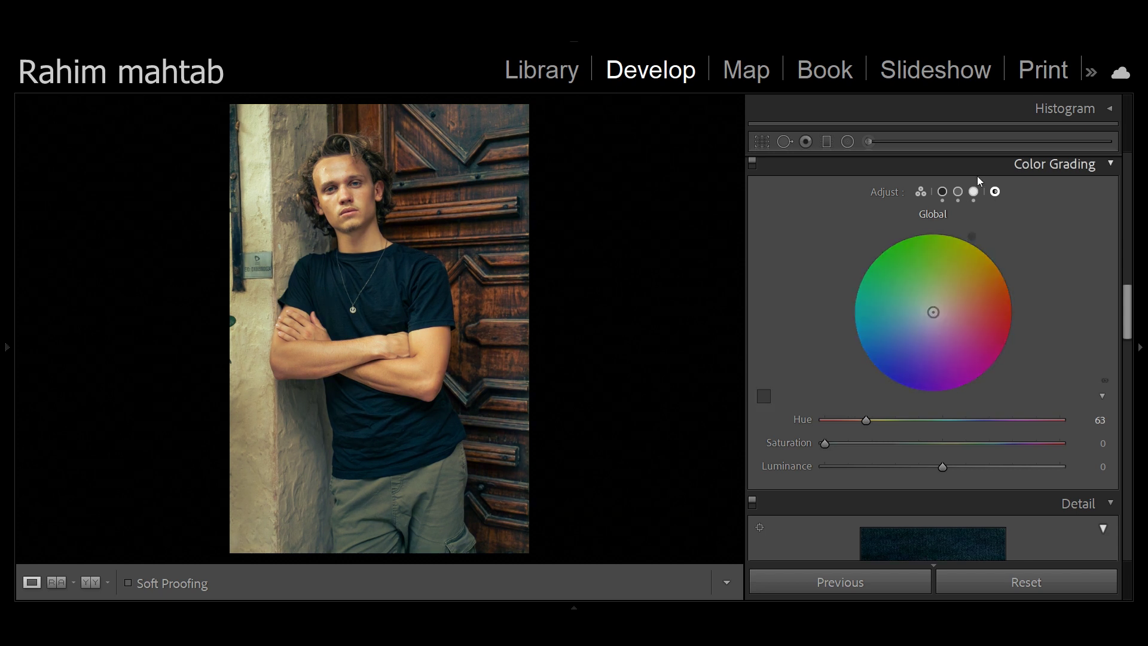
click(972, 193)
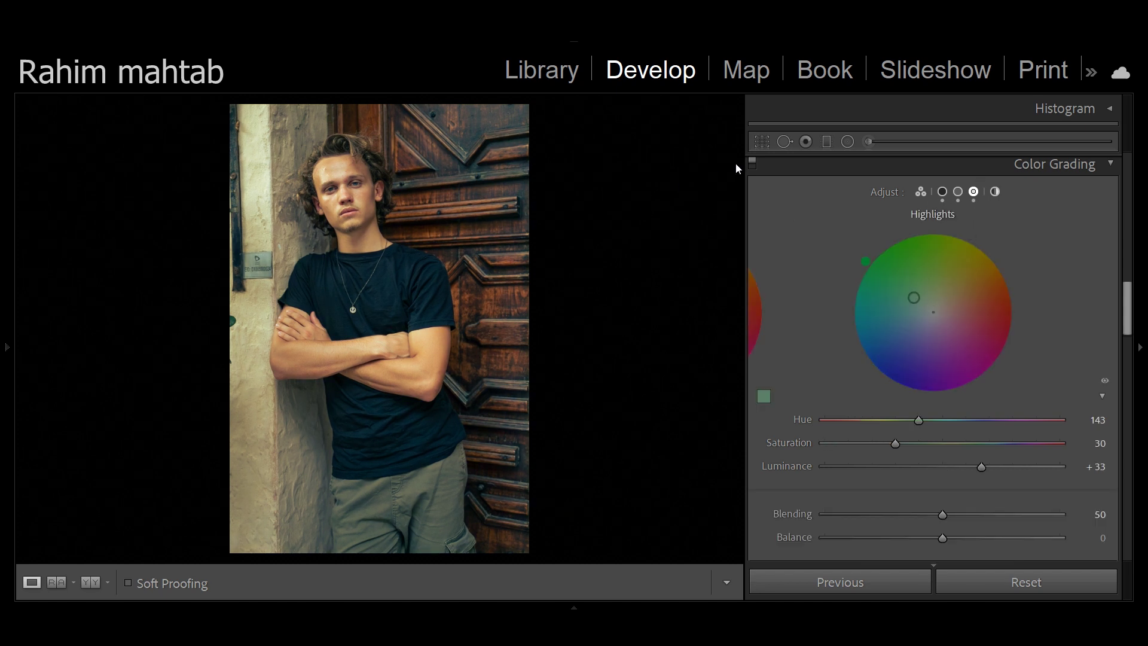
click(753, 162)
click(753, 163)
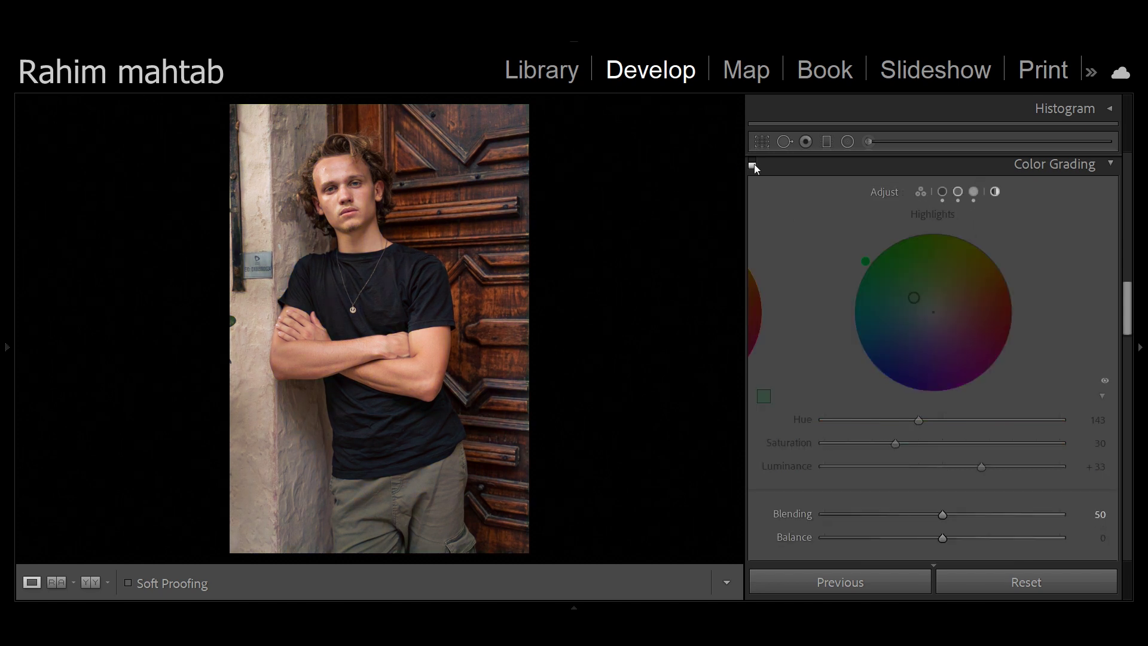
- Open the mountain-lake photo and tint its shadows green: Hue 101, Saturation 18, Luminance +5
mouse_move(633, 643)
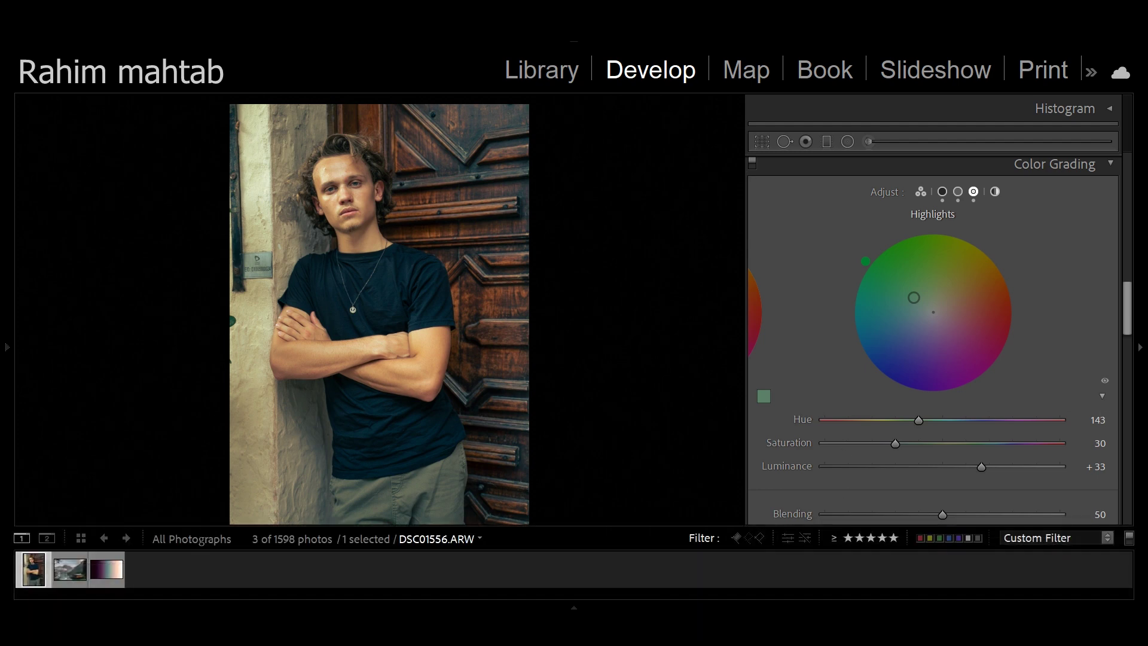
click(69, 569)
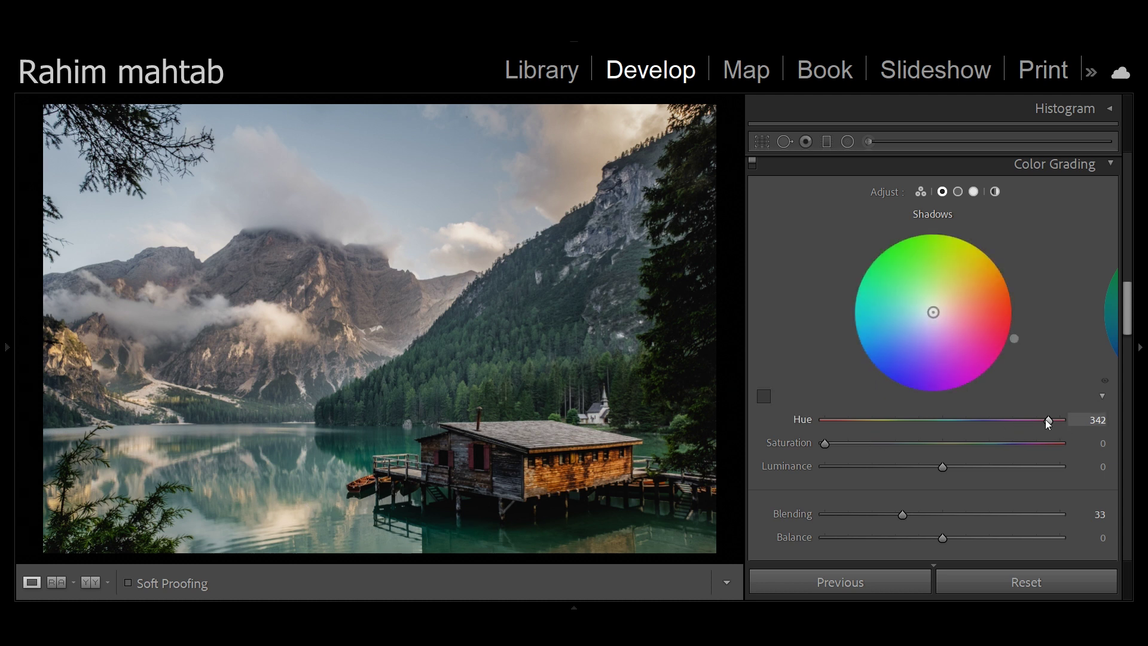
drag(1046, 420, 887, 419)
drag(824, 442, 867, 443)
drag(942, 467, 952, 468)
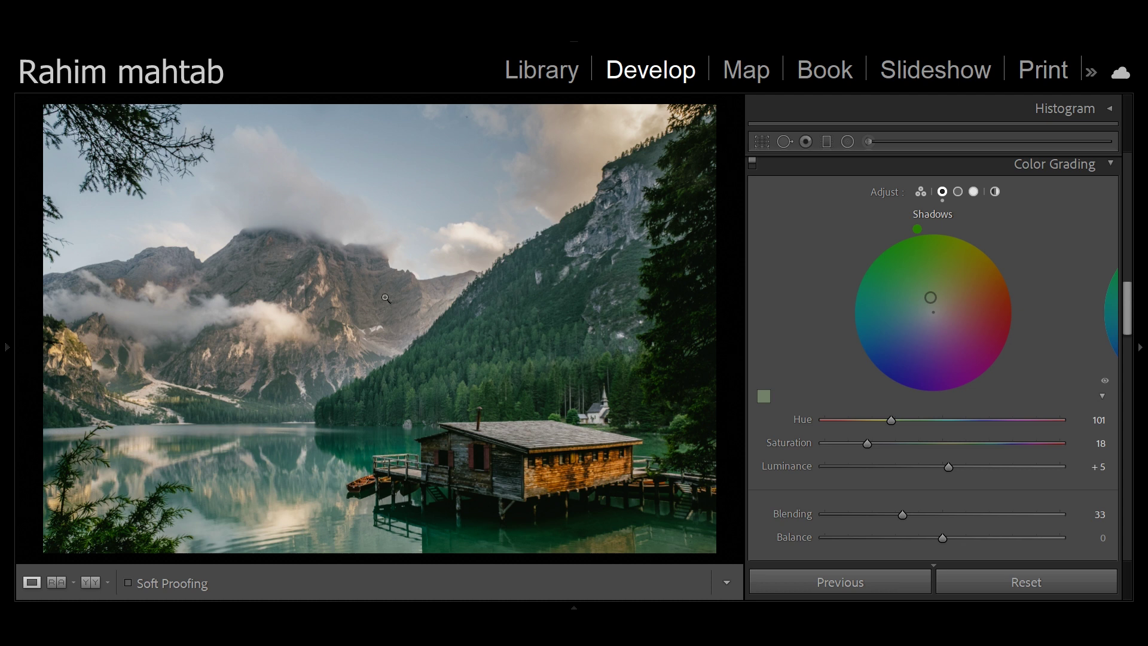
click(959, 197)
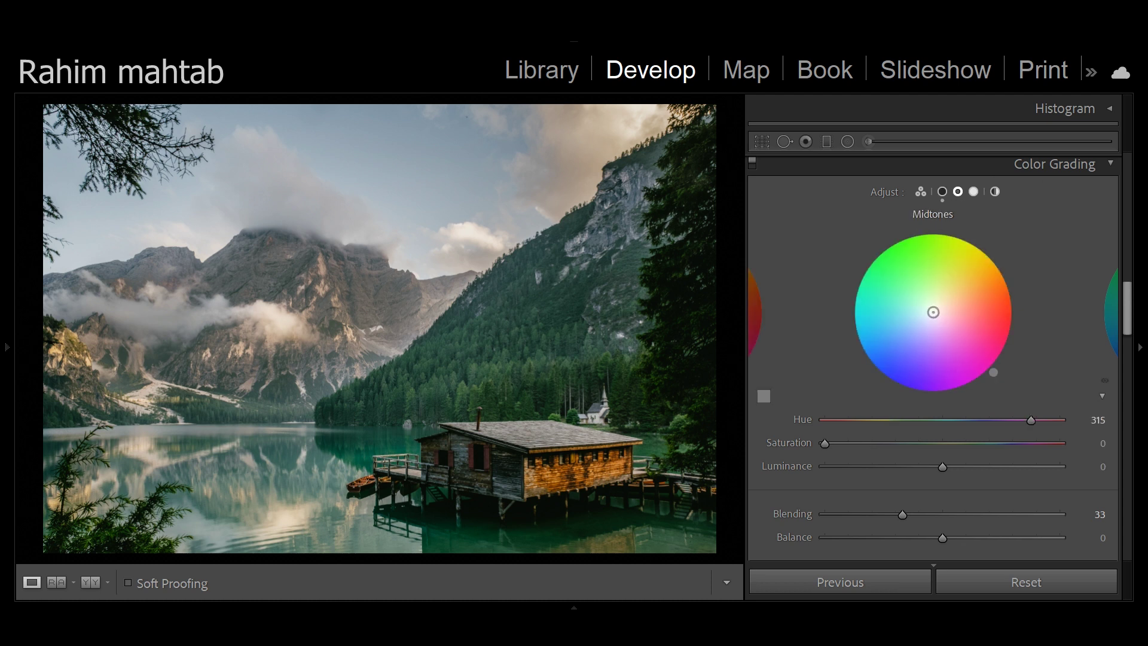
- Warm the lake's midtones, make highlights blue (Hue 208, Saturation 75, Luminance +65), then compare without the grade
drag(1031, 420, 949, 444)
drag(943, 466, 902, 466)
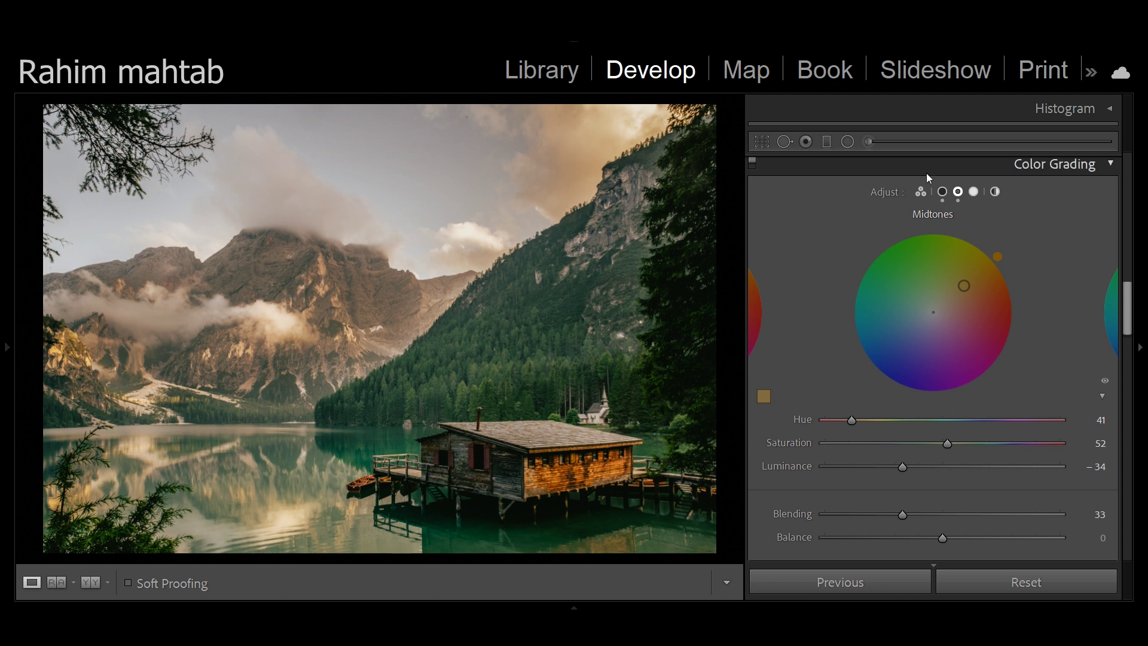
click(974, 192)
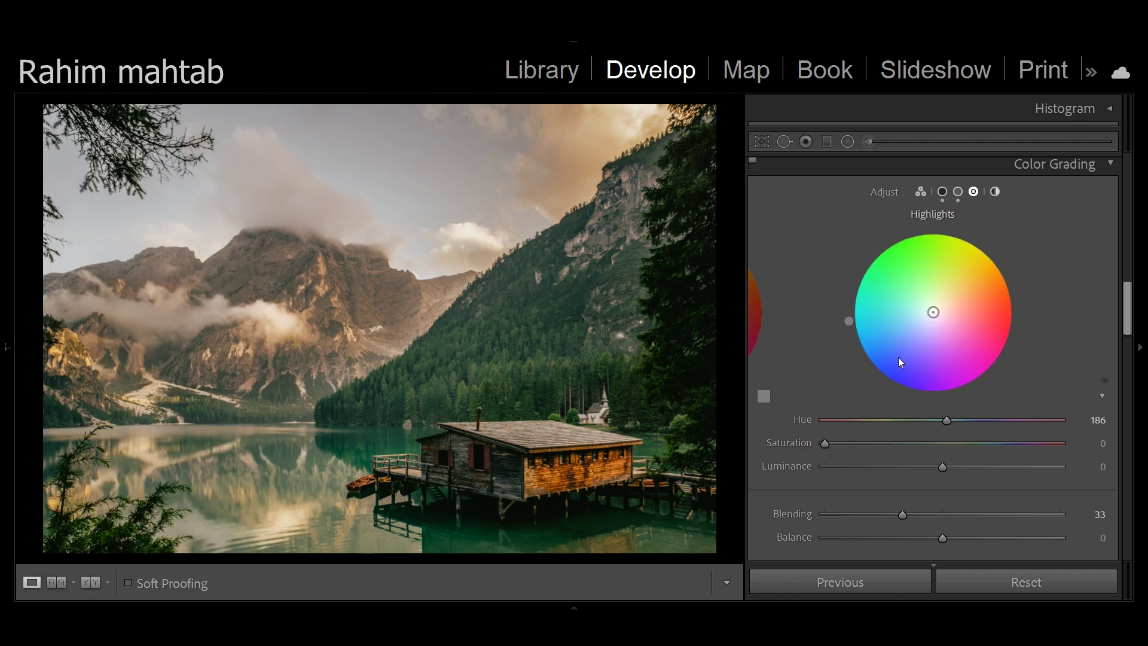
drag(947, 421, 961, 422)
drag(826, 443, 1002, 443)
drag(942, 467, 1025, 470)
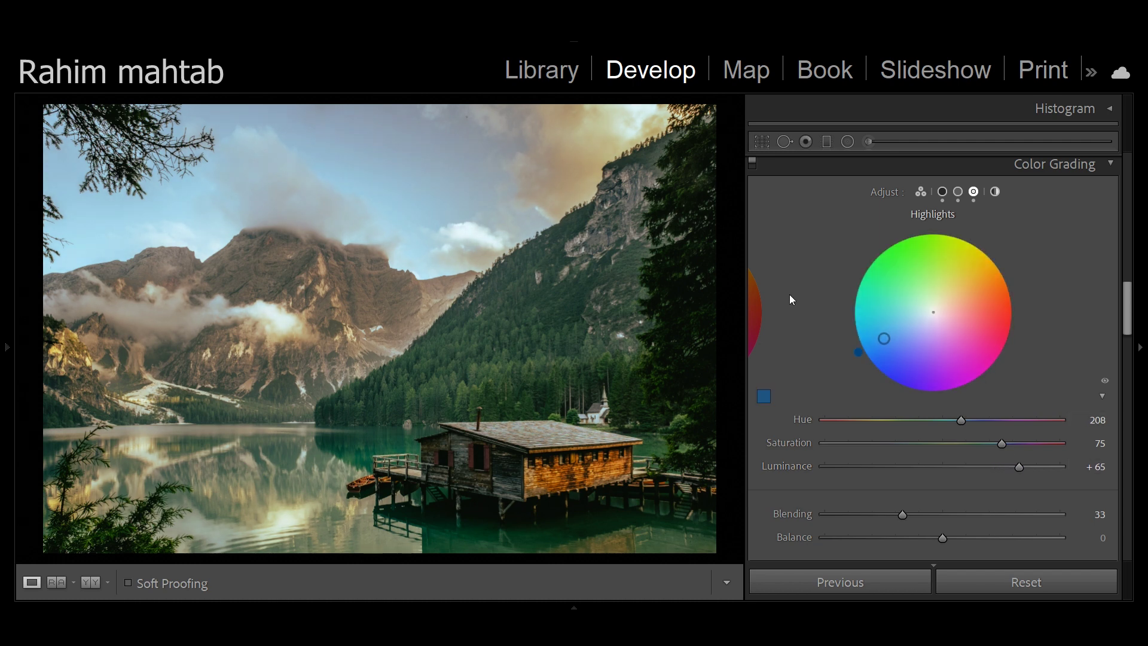
click(753, 169)
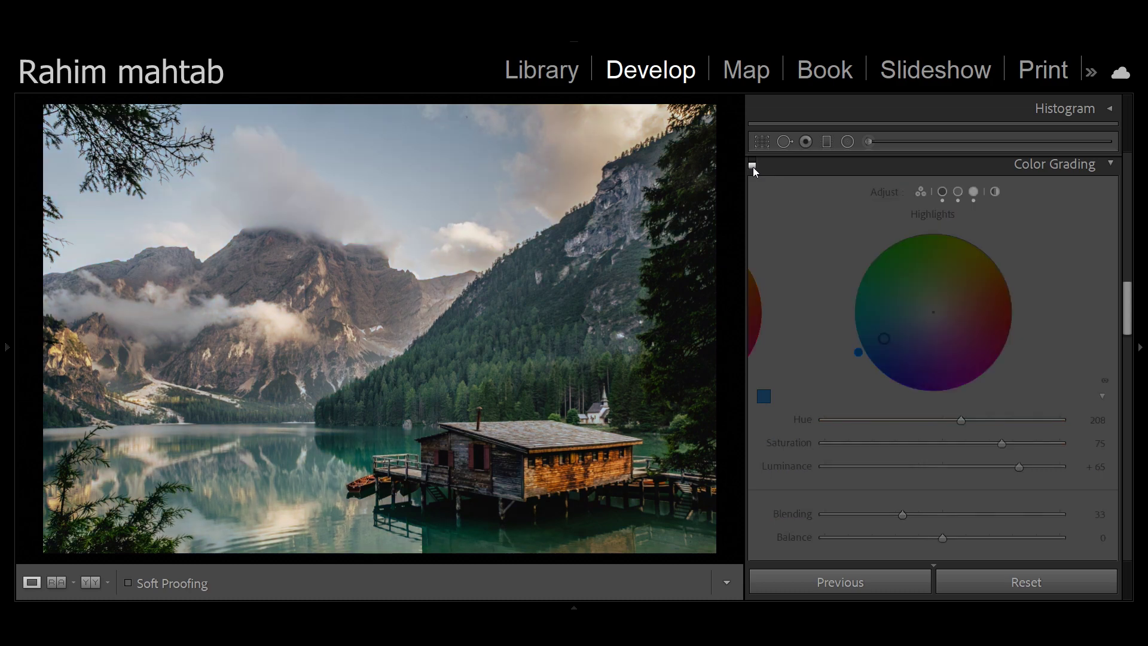